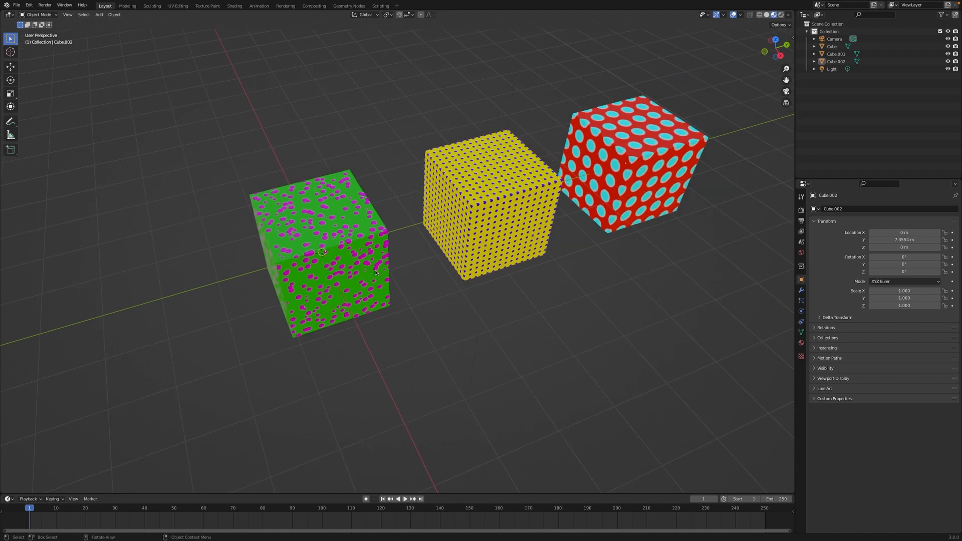
Create a new General file, discarding the unsaved changes in the scene with the three dotted cubes
scroll(376, 274, down, 5)
scroll(376, 274, right, 2)
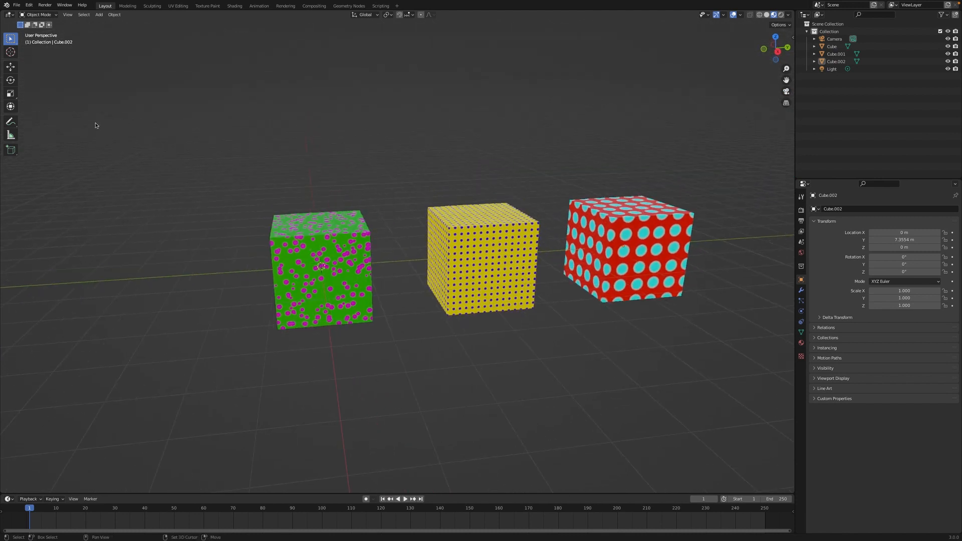
click(18, 6)
mouse_move(25, 13)
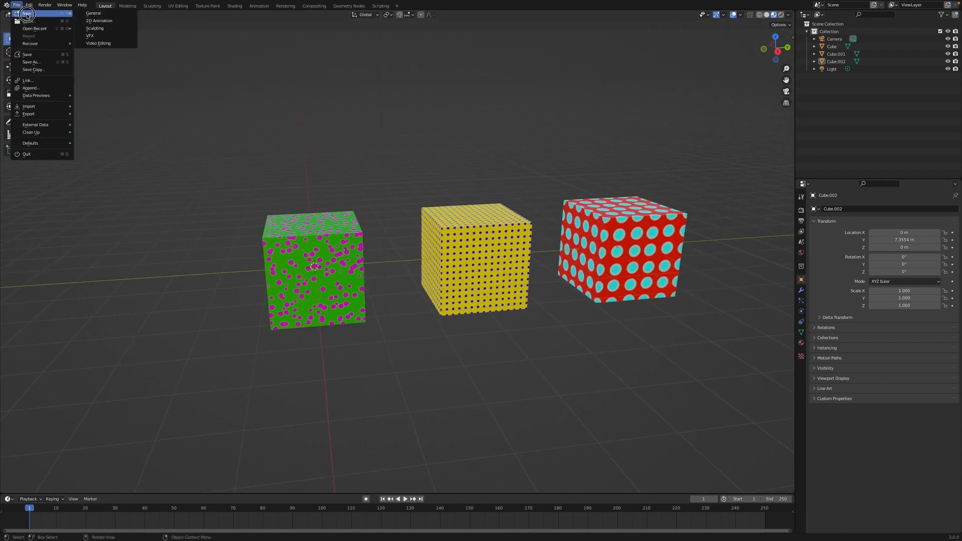
click(90, 17)
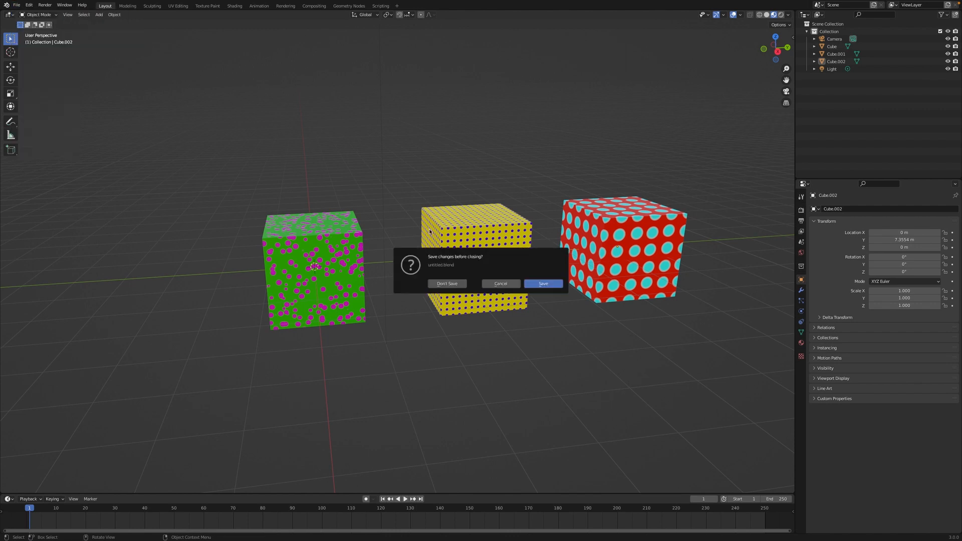
click(447, 283)
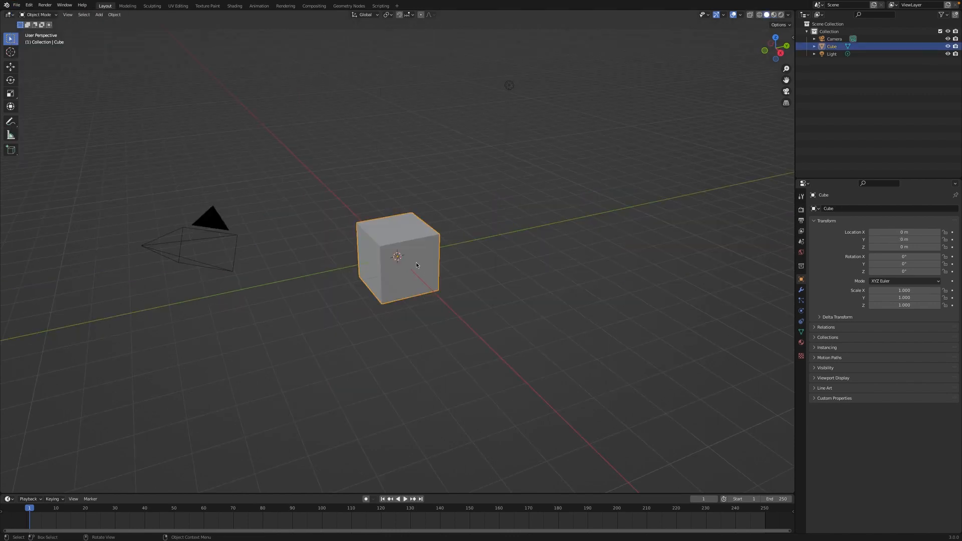
Switch to the Shading workspace to show the default cube's material nodes
scroll(416, 263, up, 2)
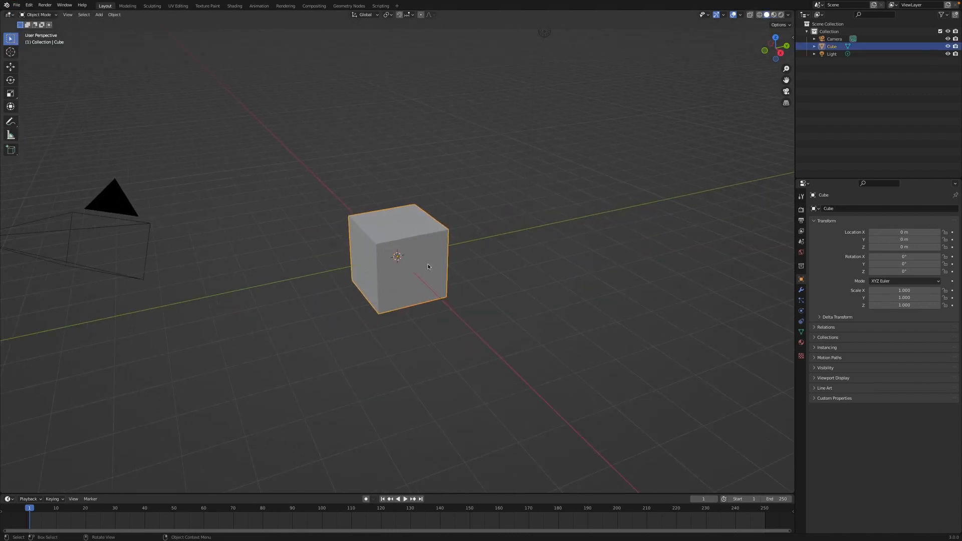
click(234, 5)
click(579, 396)
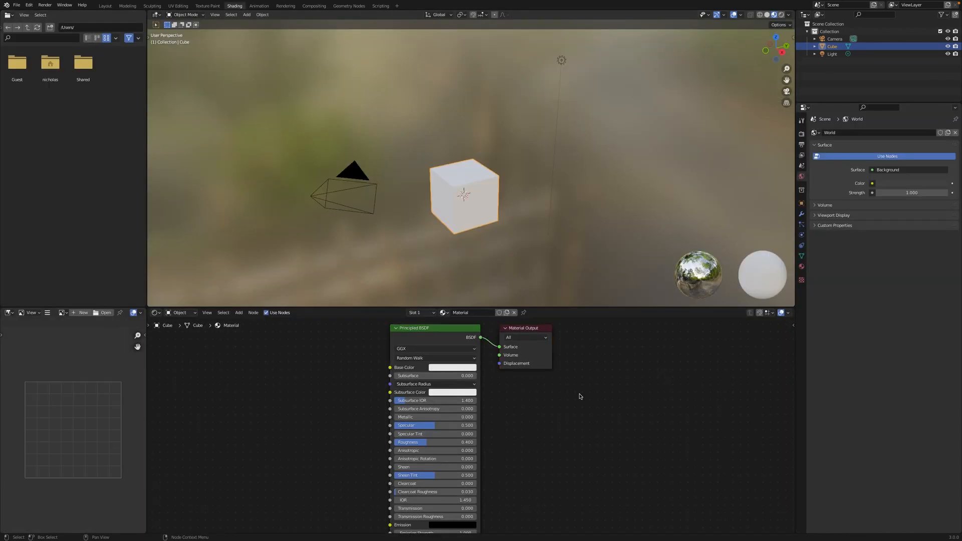
Add a Voronoi Texture node and connect its Distance output to the Principled BSDF's Base Color
scroll(512, 351, up, 2)
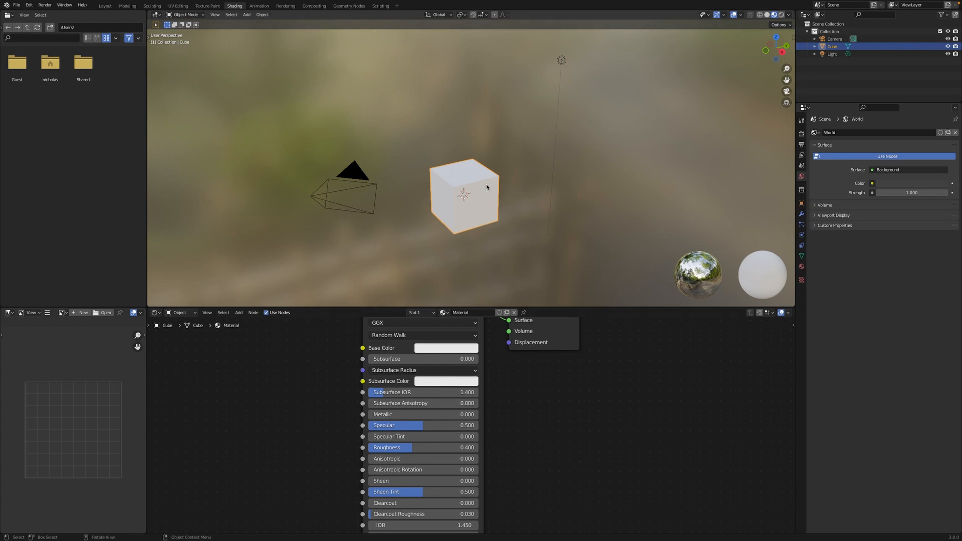
scroll(530, 410, down, 2)
scroll(529, 411, up, 1)
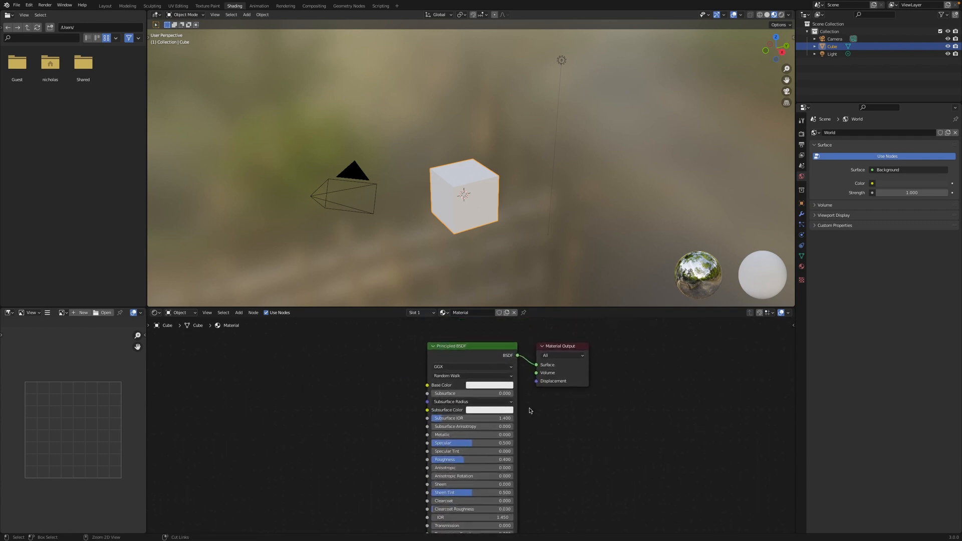
key(shift+a)
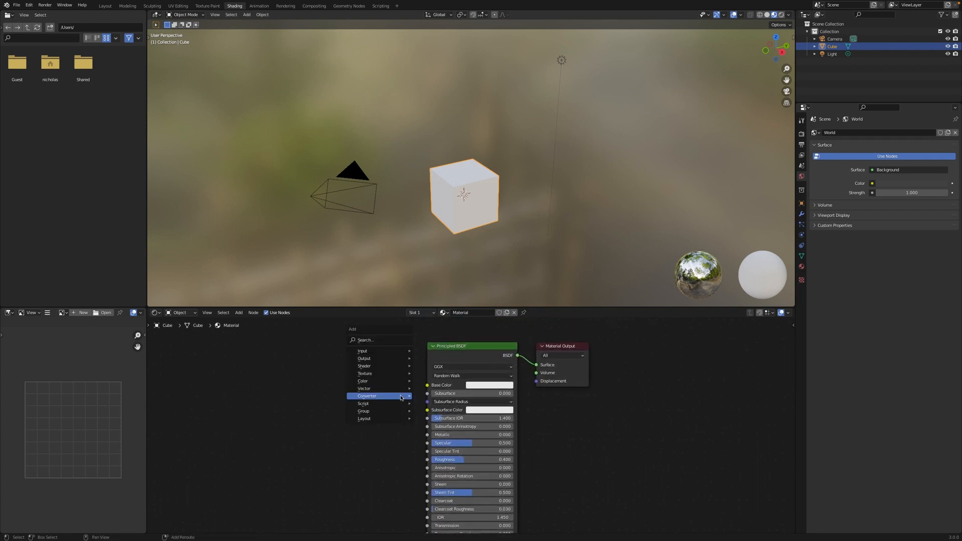
mouse_move(401, 398)
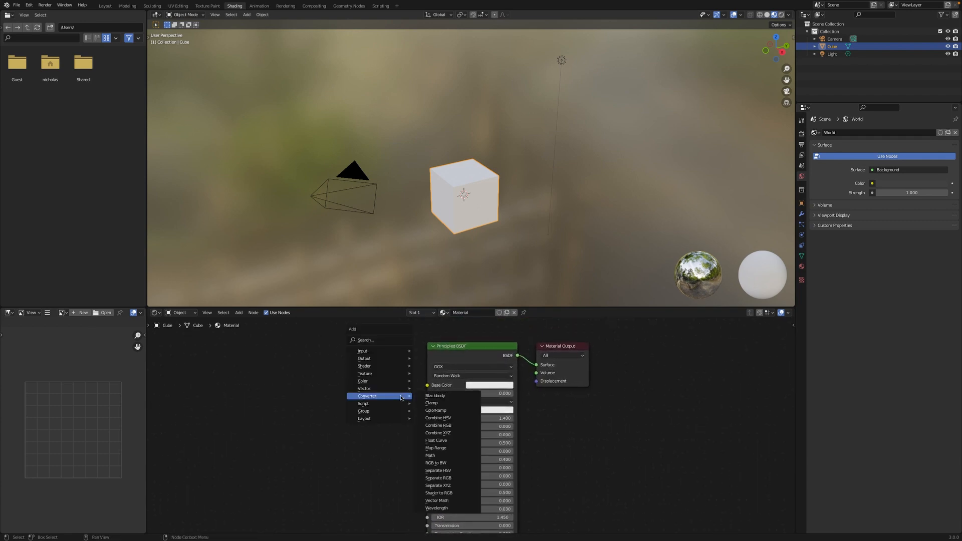
mouse_move(367, 375)
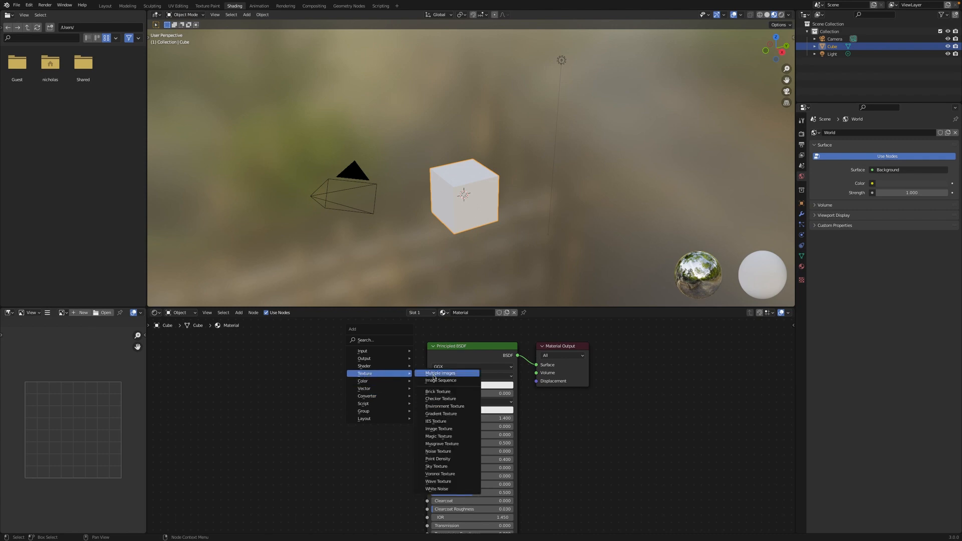
click(458, 476)
click(286, 369)
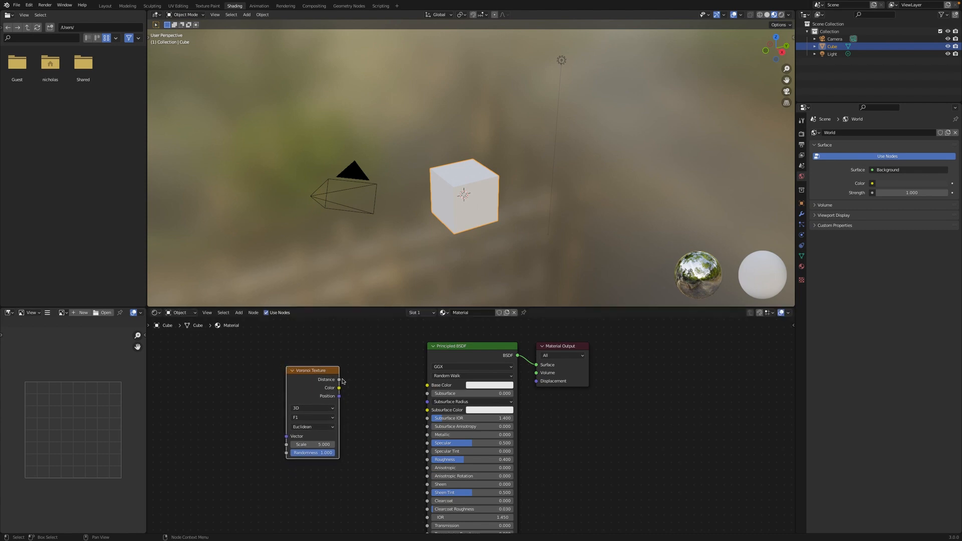
drag(340, 380, 428, 388)
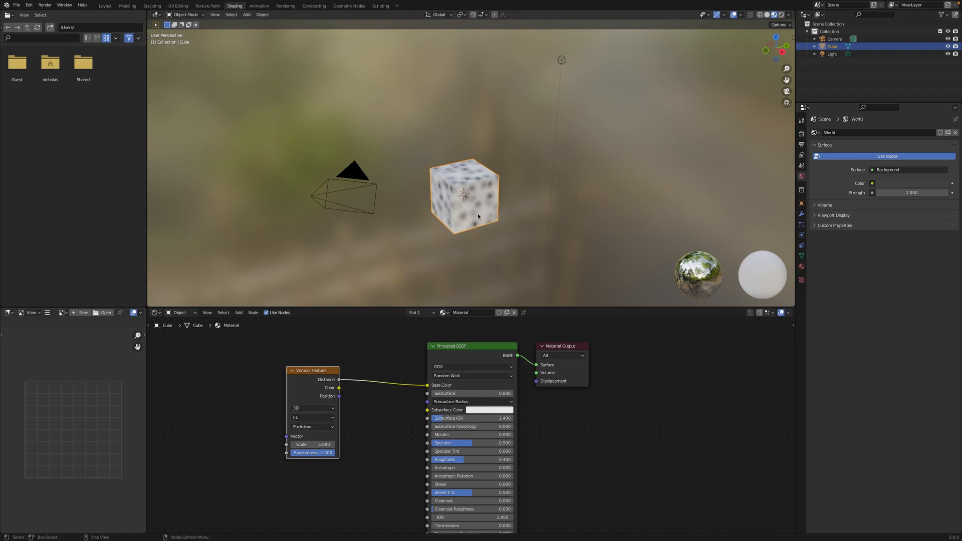
Try the Voronoi Texture's Randomness at 0 and at 0.275, checking the pattern on the cube
scroll(478, 216, up, 3)
scroll(478, 216, up, 1)
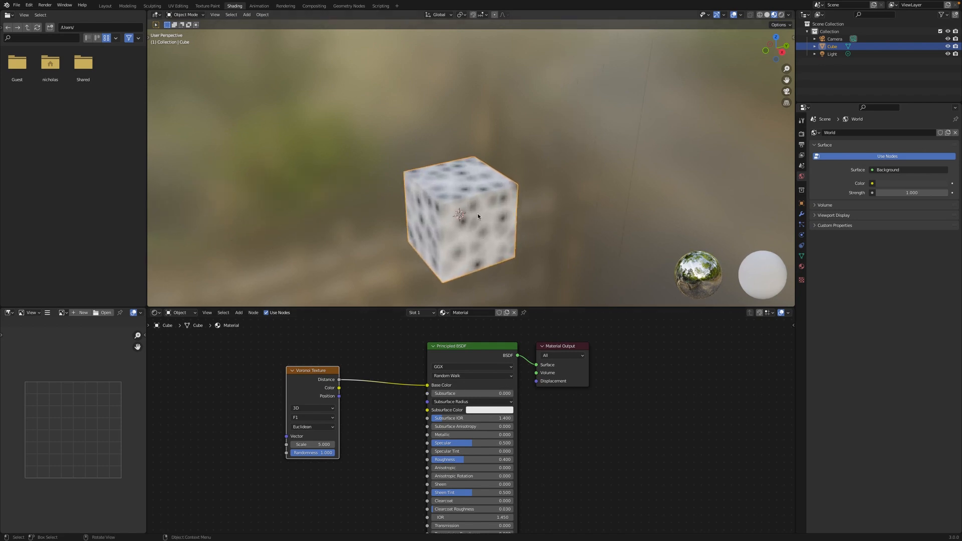
shift+scroll(478, 216, down, 4)
scroll(478, 216, up, 1)
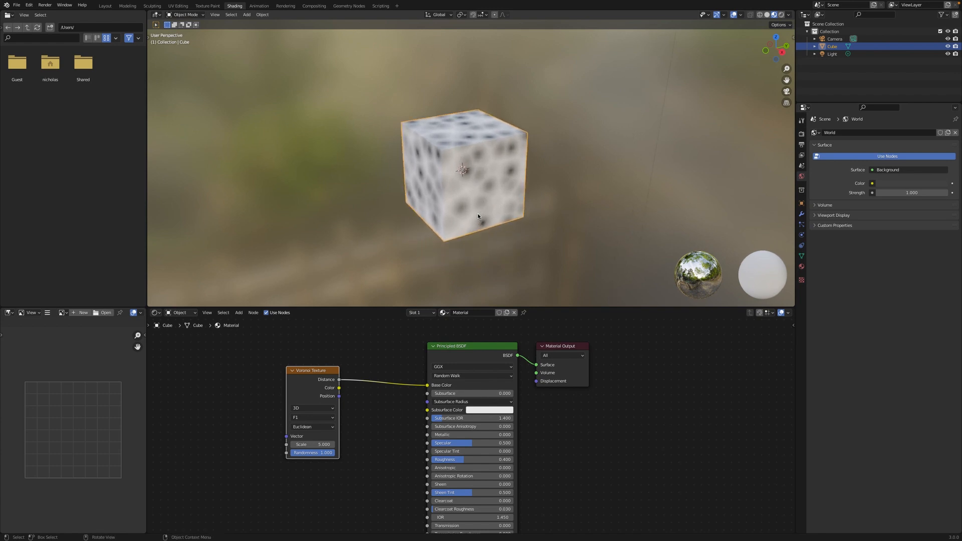
scroll(478, 215, left, 5)
scroll(478, 214, right, 3)
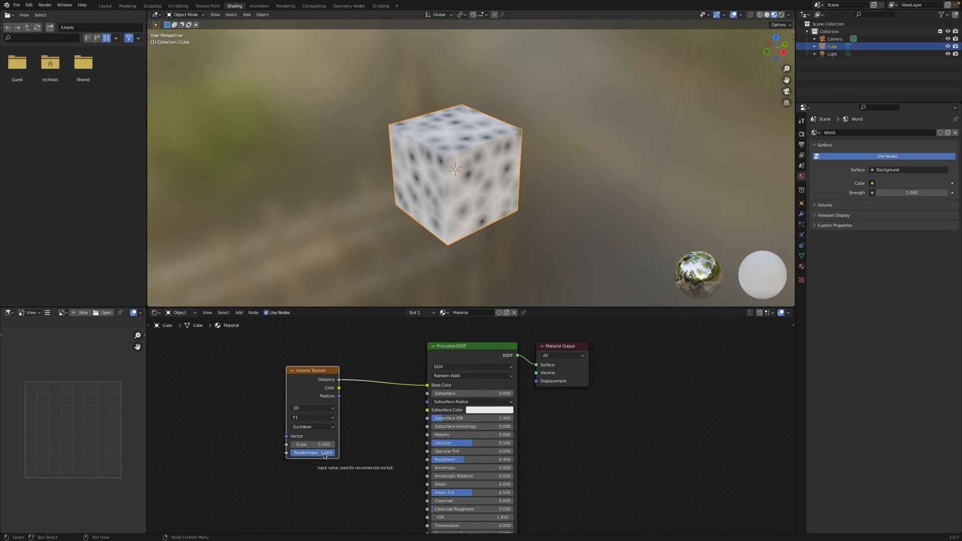
drag(324, 456, 279, 456)
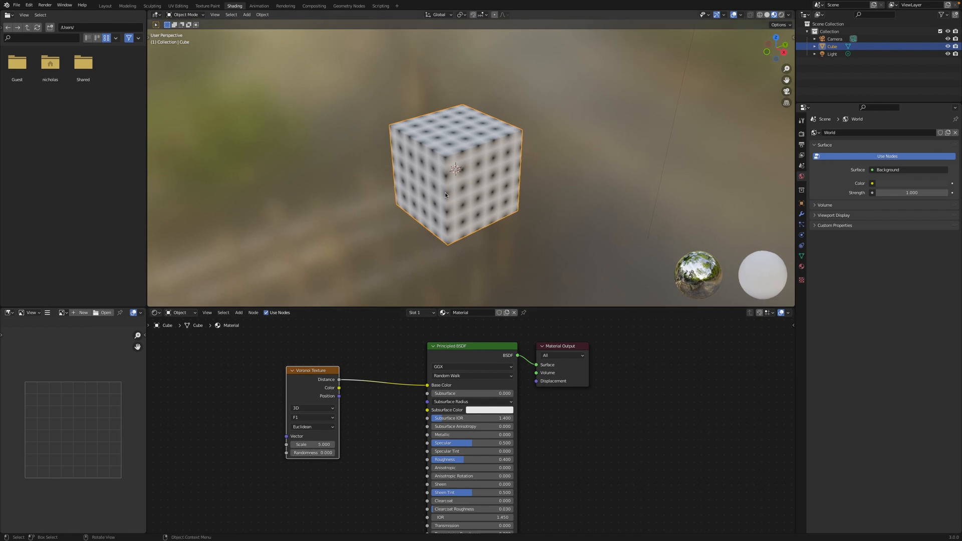
middle_drag(445, 192, 444, 196)
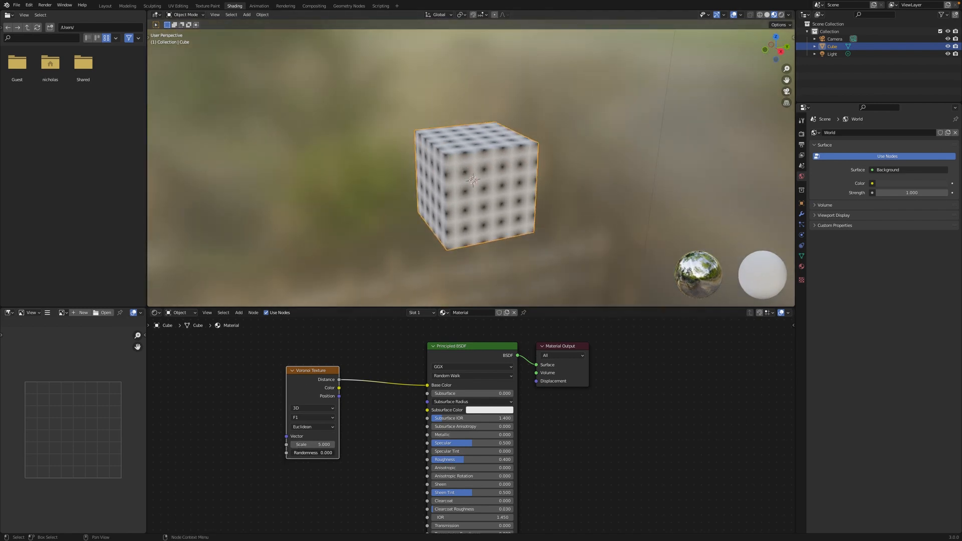
drag(280, 453, 291, 453)
middle_drag(426, 222, 437, 228)
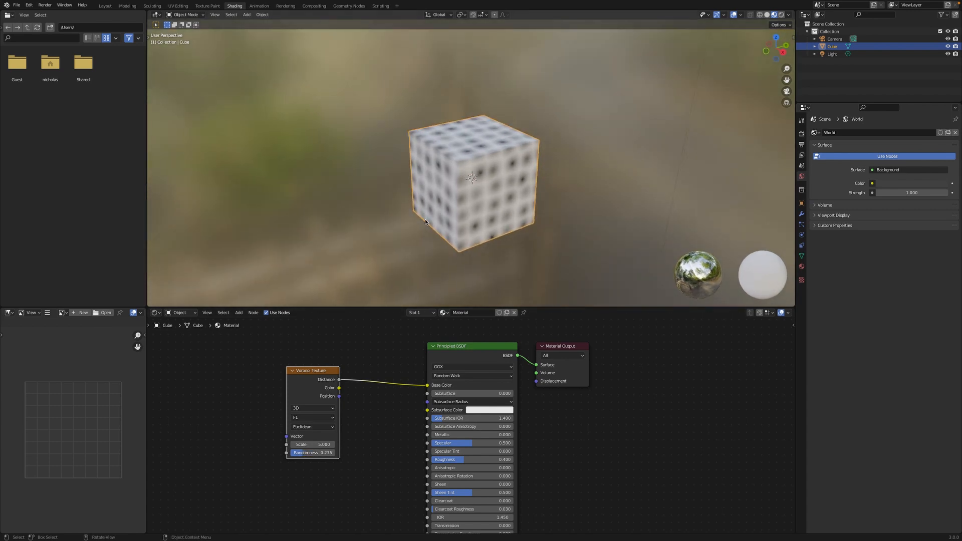
Move the Voronoi Texture node aside and insert a Bright/Contrast node on its link to the Principled BSDF
drag(312, 372, 258, 372)
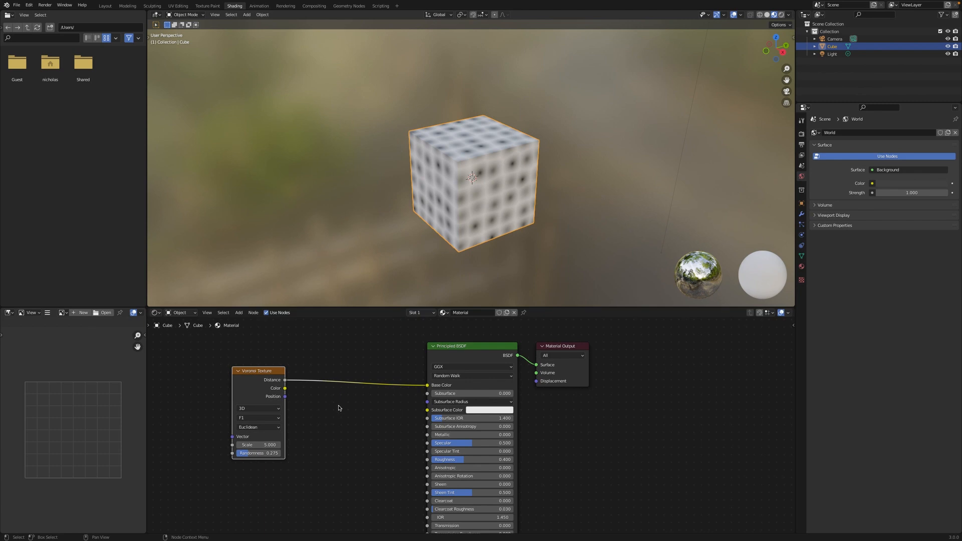
key(shift+a)
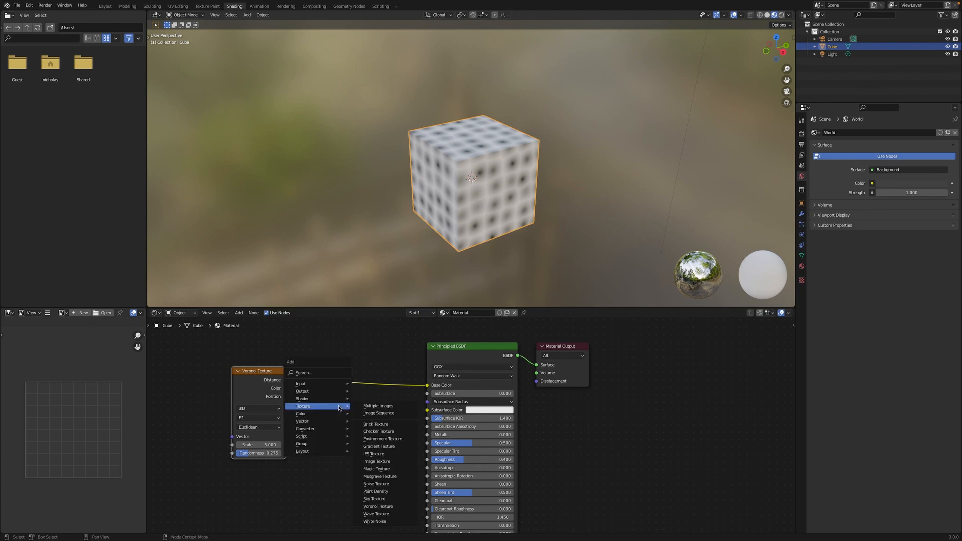
click(310, 373)
text(br)
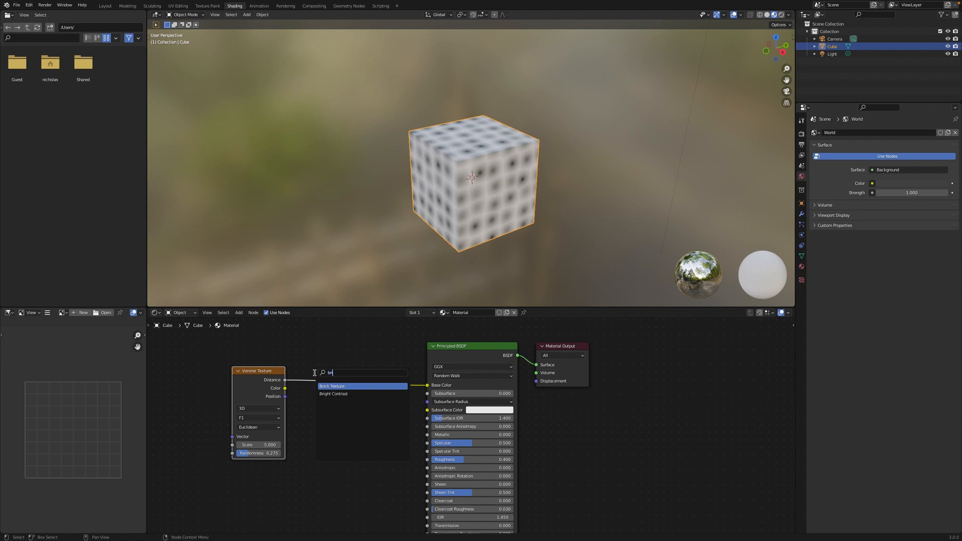
click(350, 394)
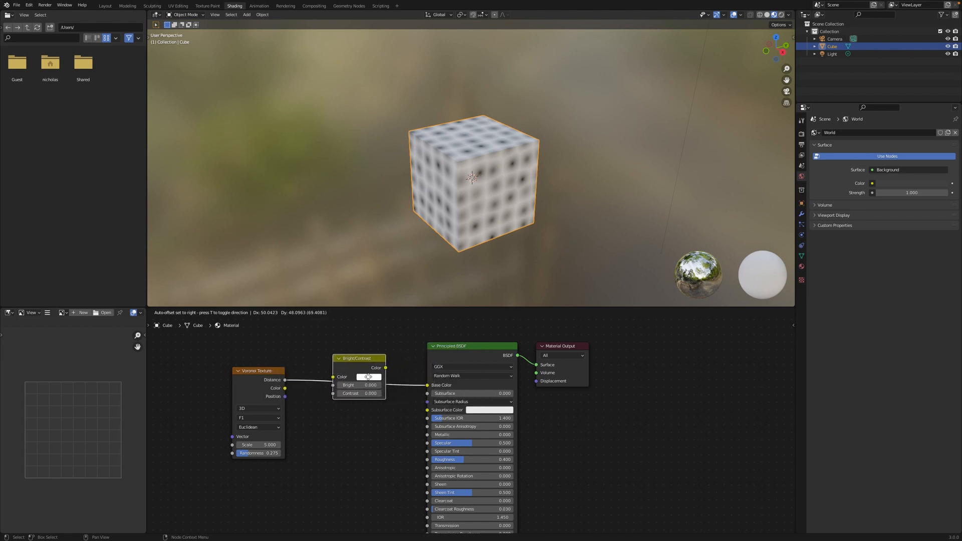
click(366, 379)
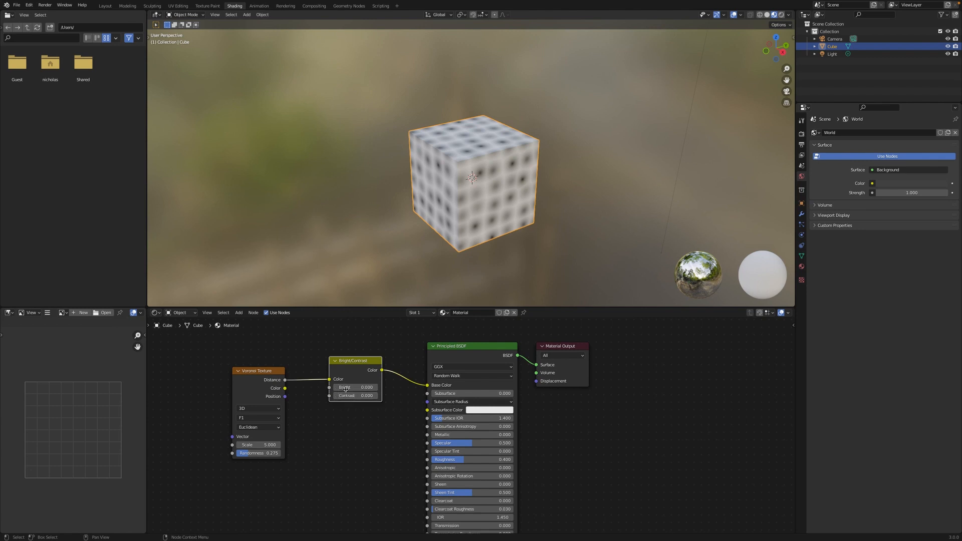
Set the Bright/Contrast node's Contrast to 5.9 and Bright to 0.7
mouse_move(353, 388)
mouse_down()
mouse_move(369, 388)
mouse_move(342, 388)
mouse_move(367, 388)
mouse_move(344, 388)
mouse_move(357, 397)
mouse_up()
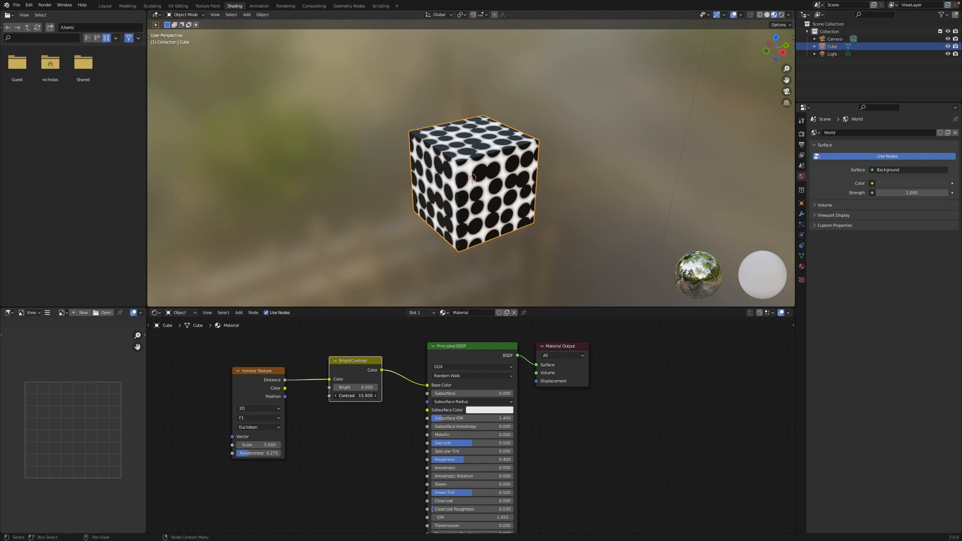
drag(357, 399, 354, 390)
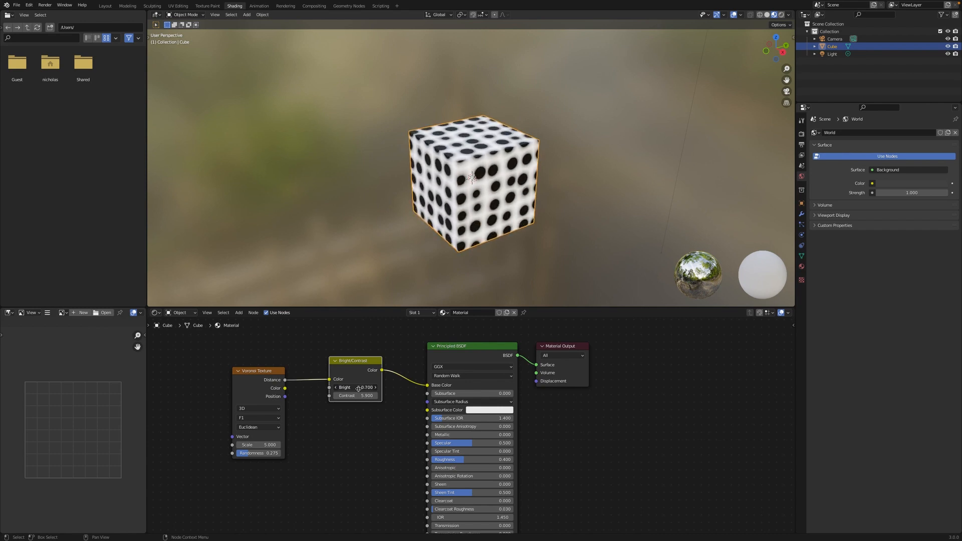
Set the Voronoi Texture's Scale to 3 and its Randomness to 0
click(271, 371)
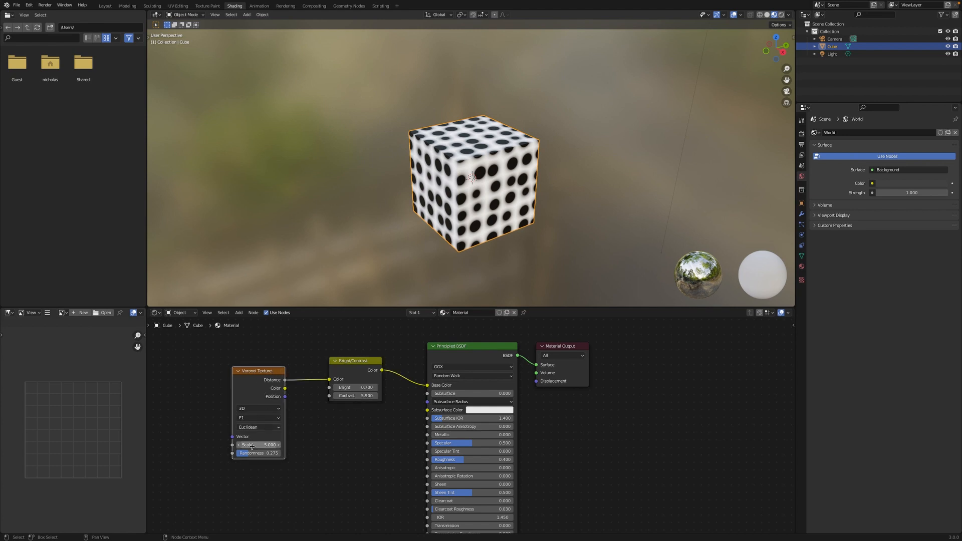
drag(252, 446, 281, 446)
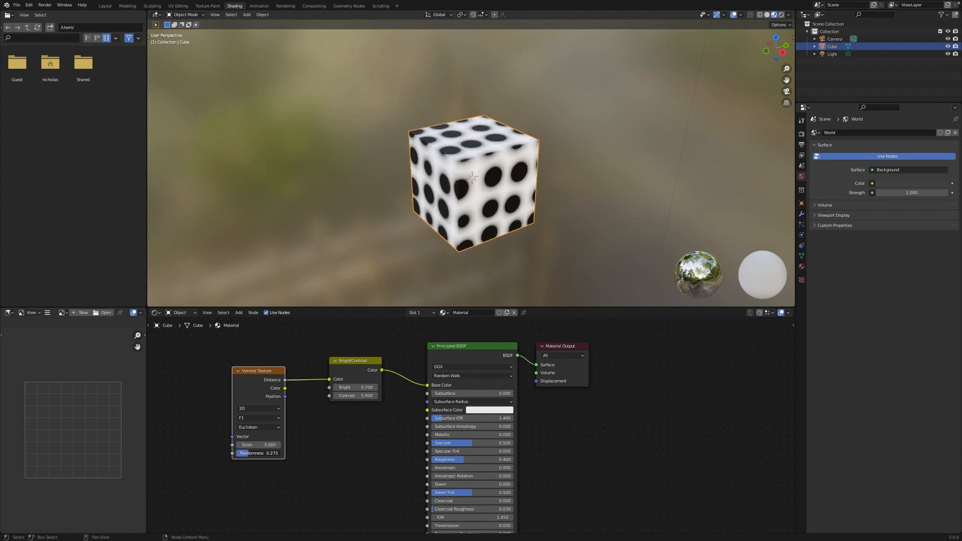
drag(243, 454, 235, 453)
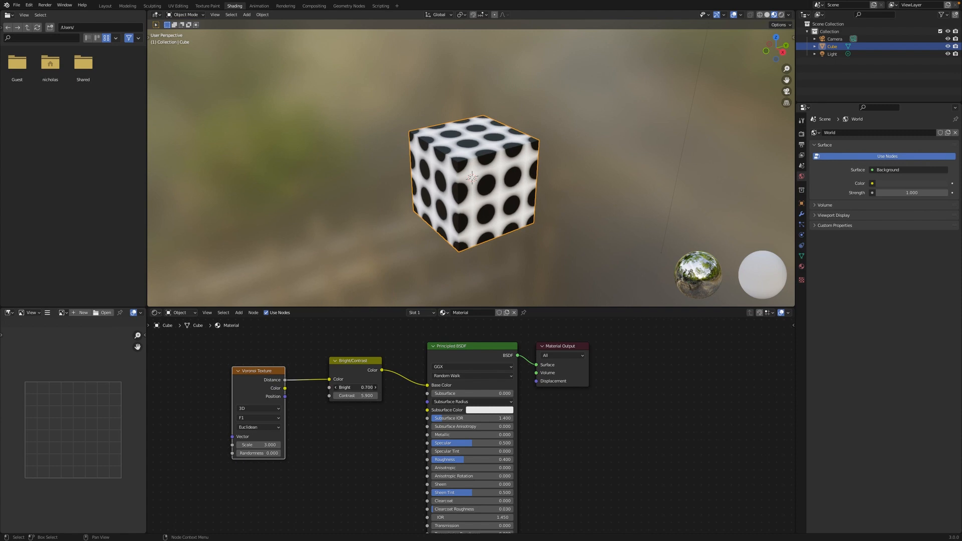
Sharpen the dots by setting the Bright/Contrast node's Contrast to 26 and Bright to 3
drag(353, 387, 424, 395)
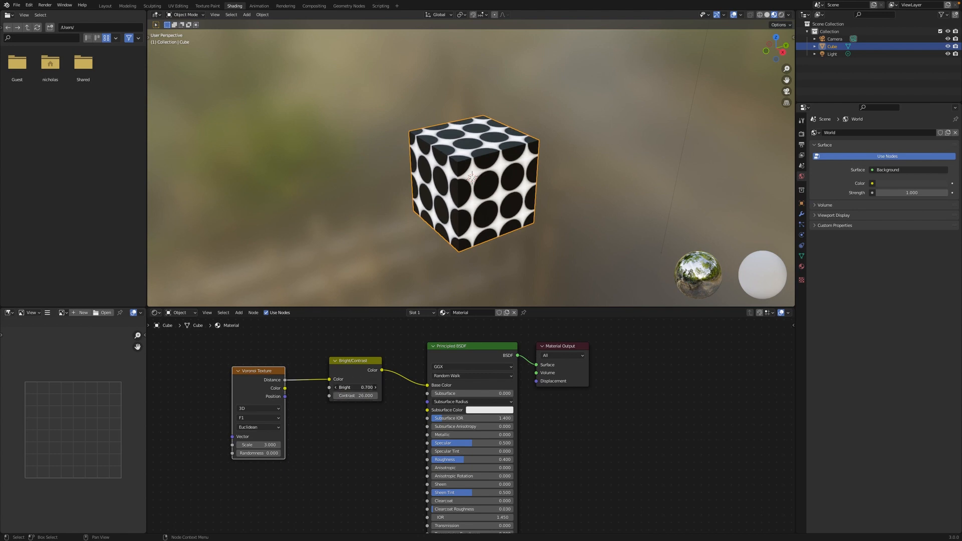
drag(356, 387, 382, 387)
Make room in the node chain and insert a ColorRamp between the Bright/Contrast and Principled BSDF nodes
drag(258, 371, 225, 372)
drag(354, 380, 333, 380)
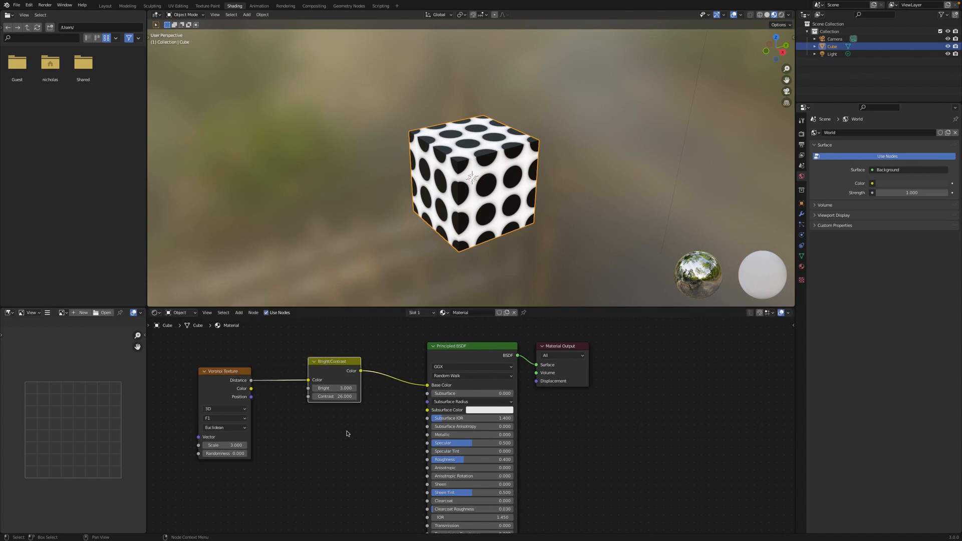
key(shift+a)
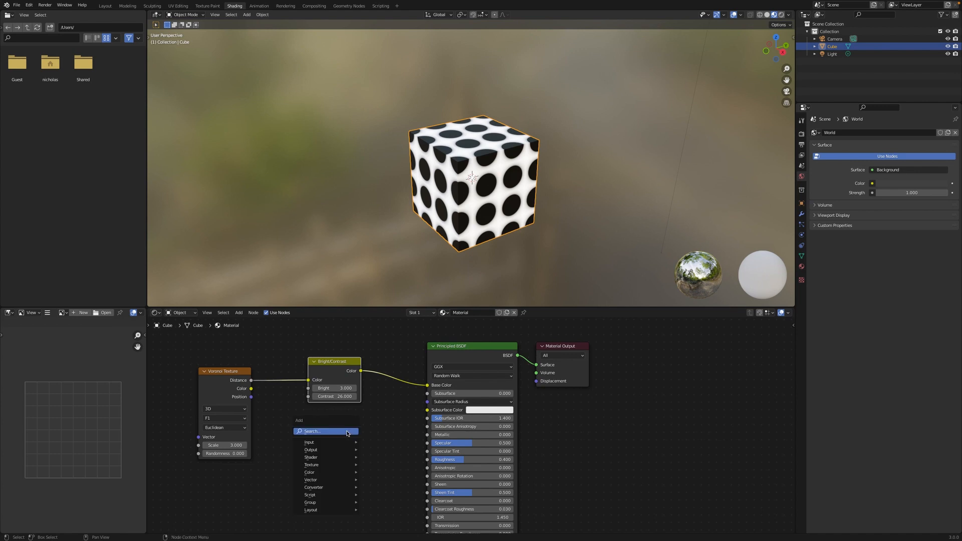
click(347, 432)
text(colo)
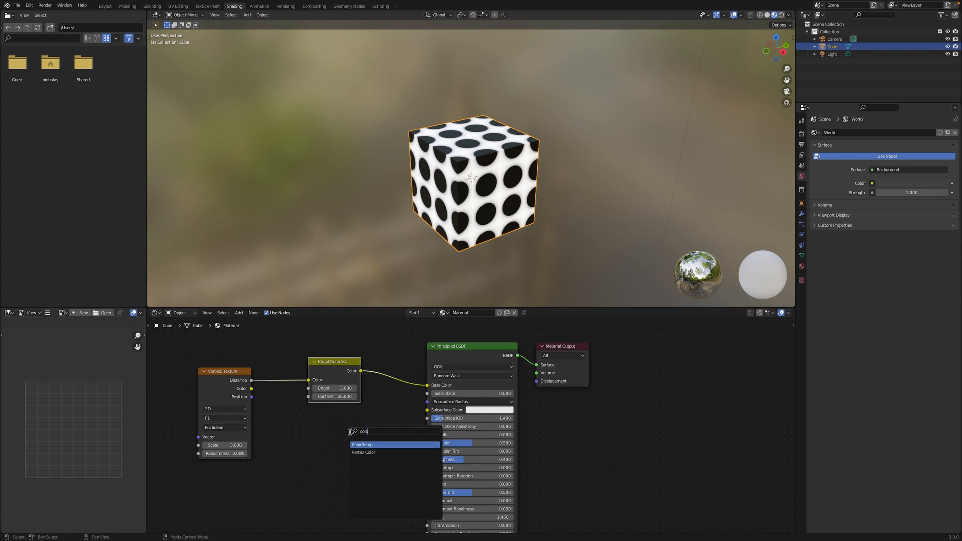
click(364, 445)
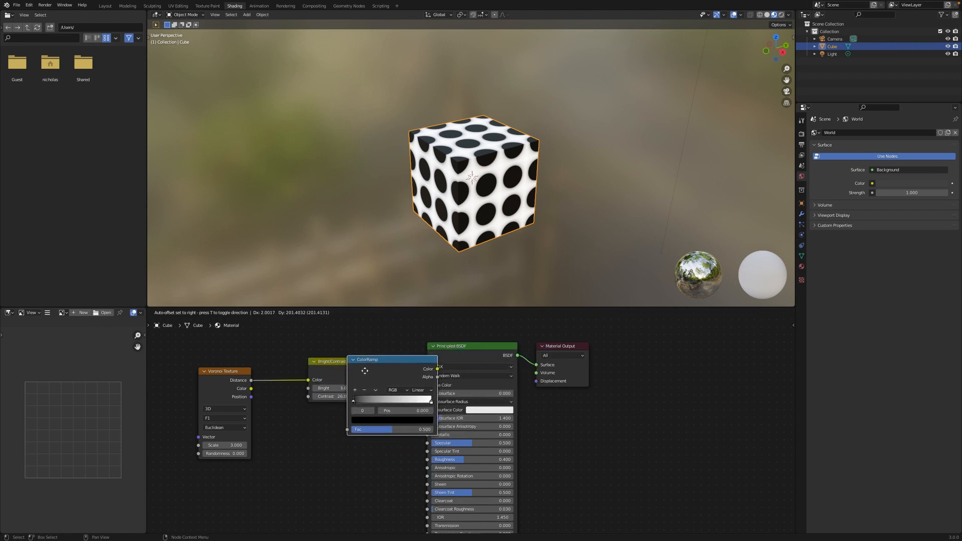
click(372, 362)
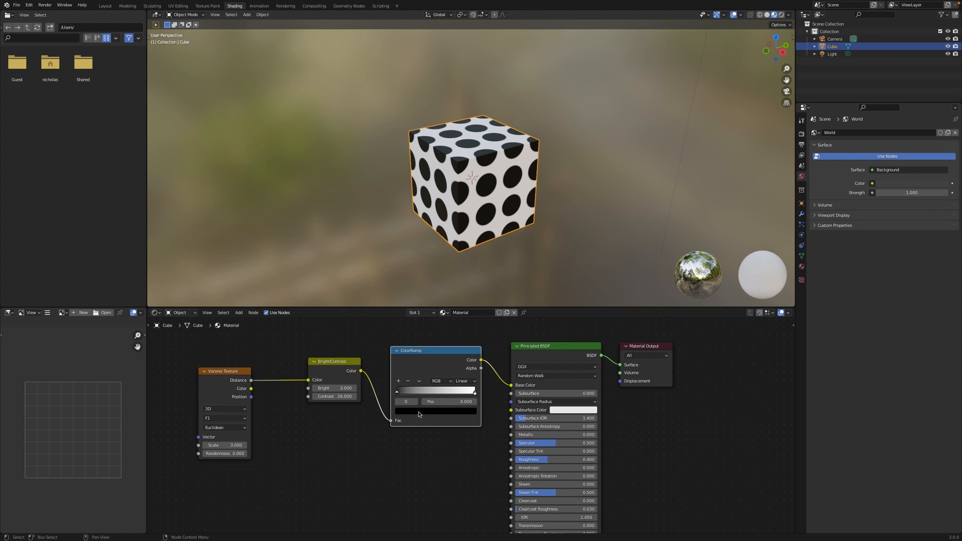
Change the ColorRamp's first color stop at position 0 from black to a slightly darkened bright green for the dots
click(406, 415)
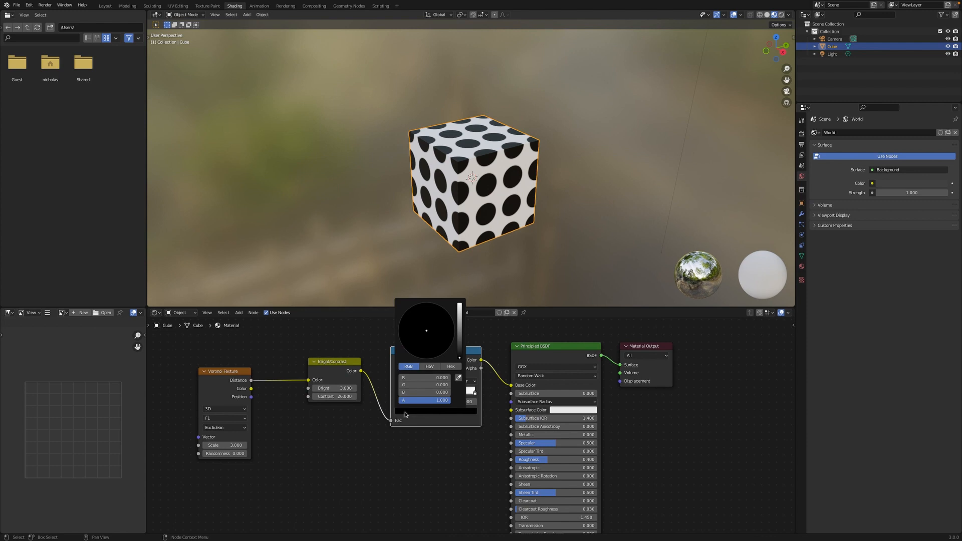
drag(460, 358, 460, 304)
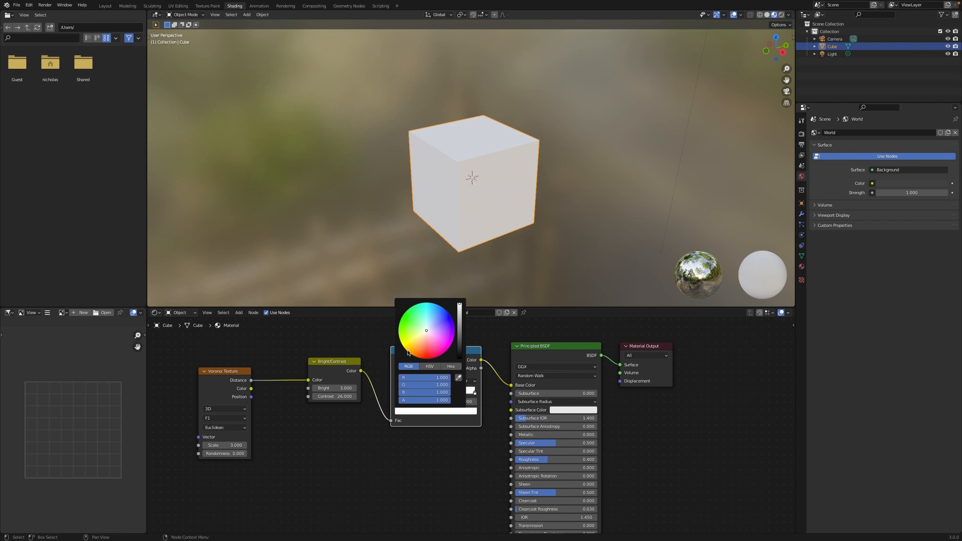
mouse_move(427, 333)
mouse_down()
mouse_move(409, 322)
mouse_move(399, 338)
mouse_move(400, 321)
mouse_up()
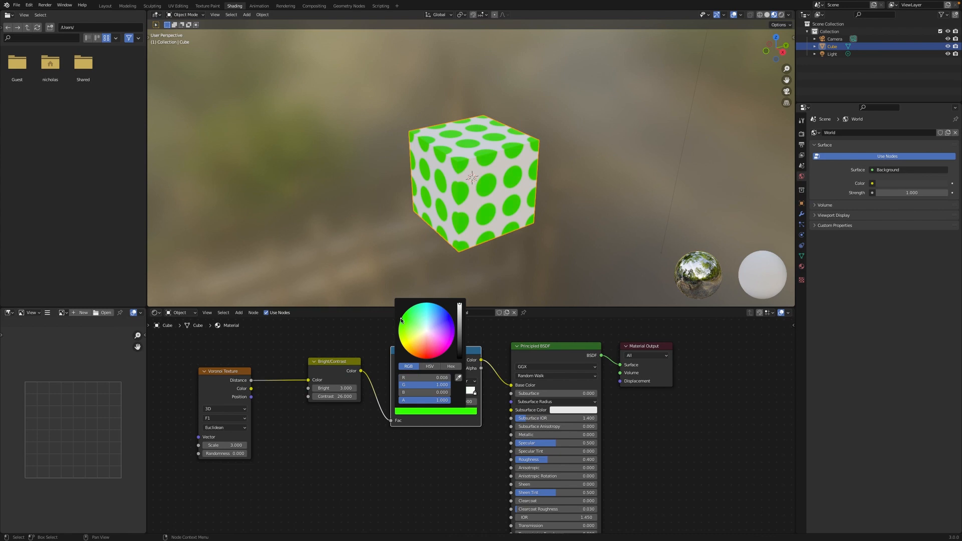
drag(459, 304, 460, 312)
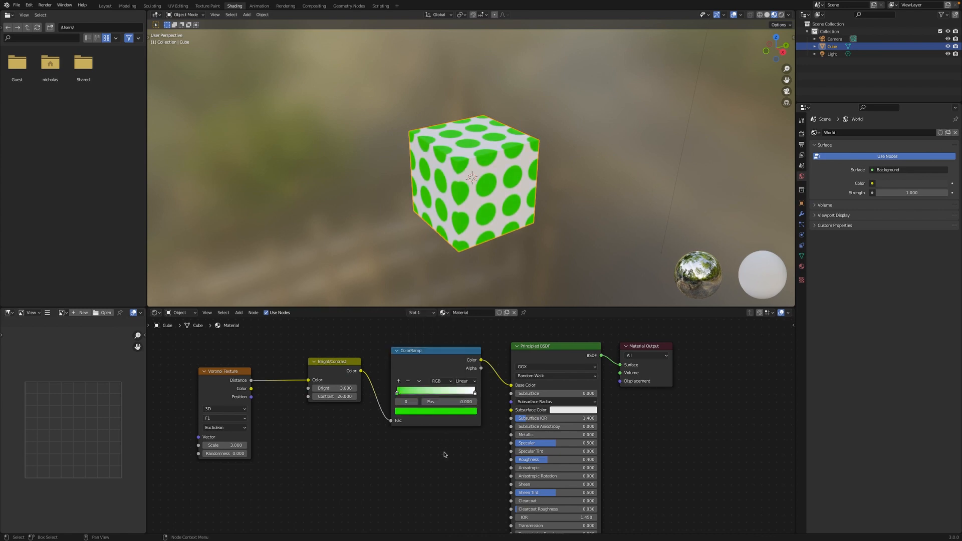
Change the ColorRamp's end color stop at position 1 to a saturated purple for the background between the dots
click(475, 393)
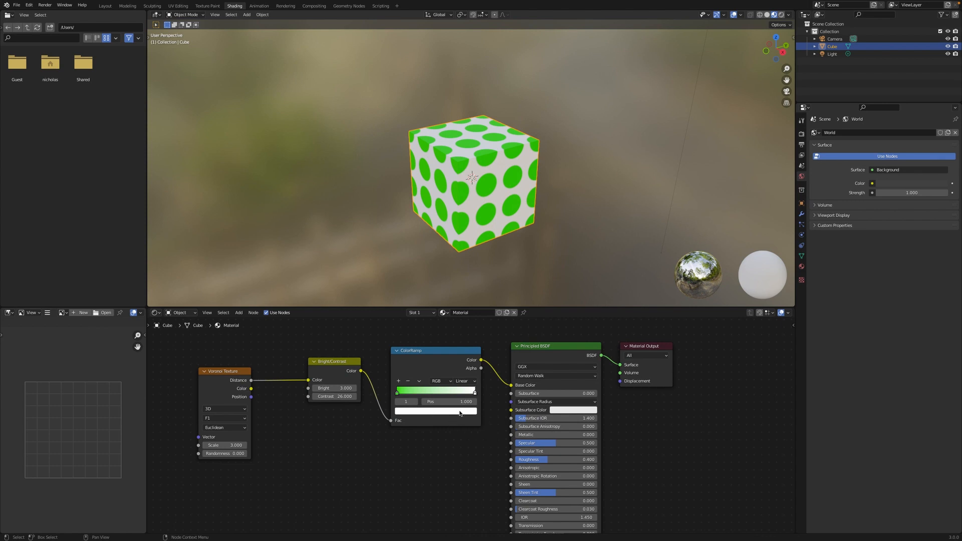
click(460, 412)
drag(431, 337, 459, 309)
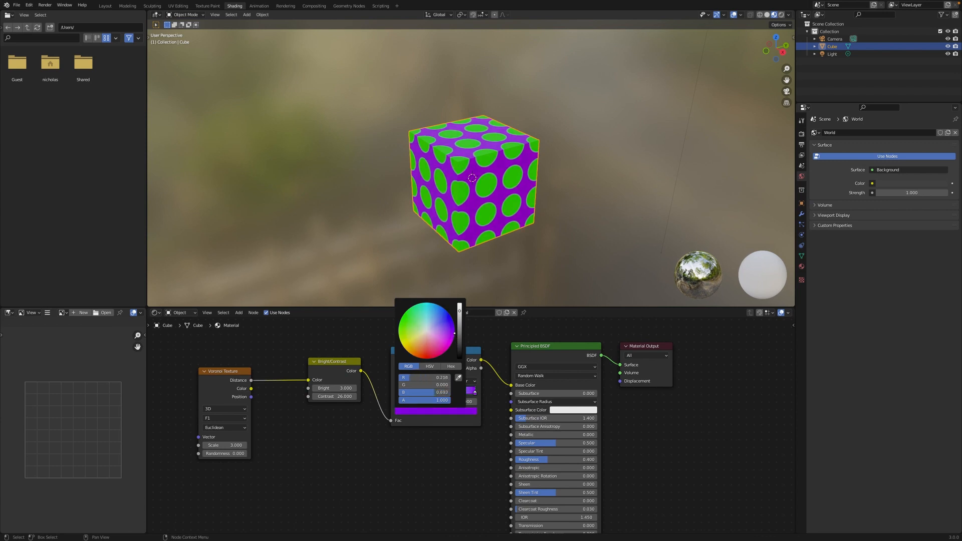
click(472, 419)
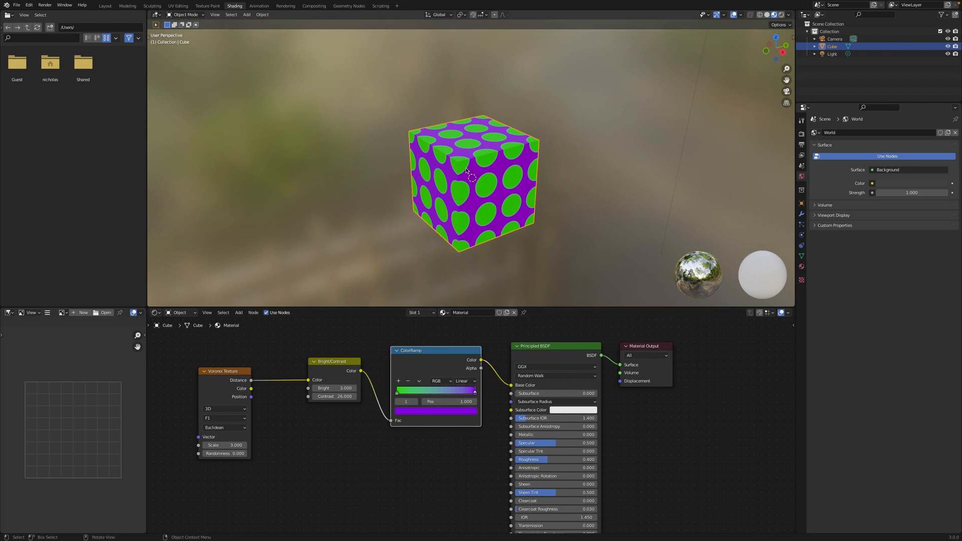
Set the Bright/Contrast node's Bright to 1.6 and Contrast to 13
scroll(466, 169, down, 5)
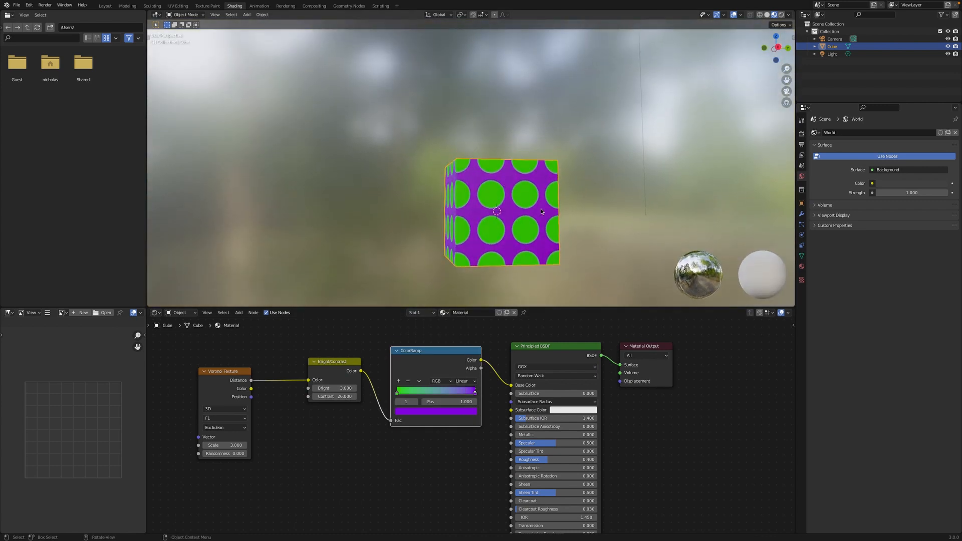
middle_drag(541, 211, 590, 240)
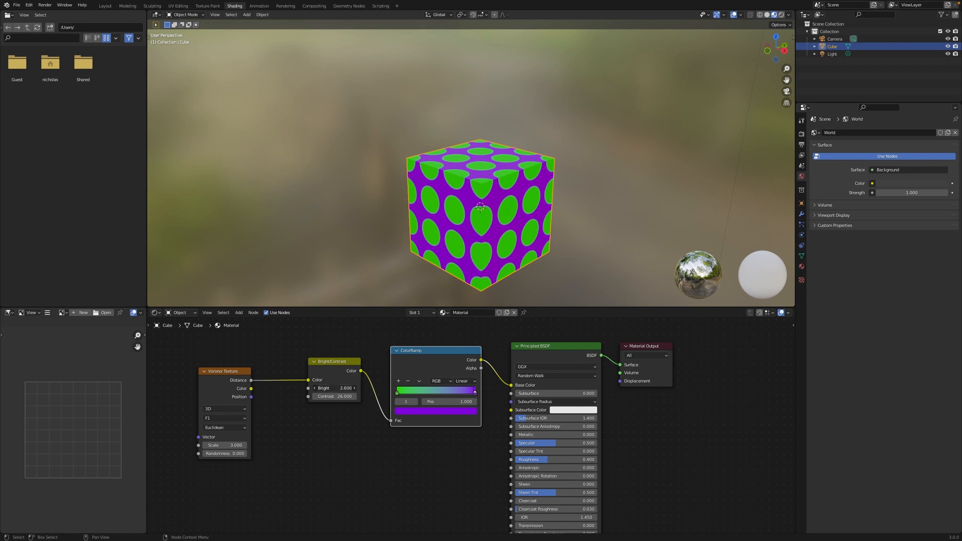
drag(333, 389, 405, 389)
drag(334, 397, 273, 389)
Set the Voronoi Texture's Scale to about 7.8 and its Randomness to 1 for smaller, irregularly scattered dots
drag(226, 447, 304, 447)
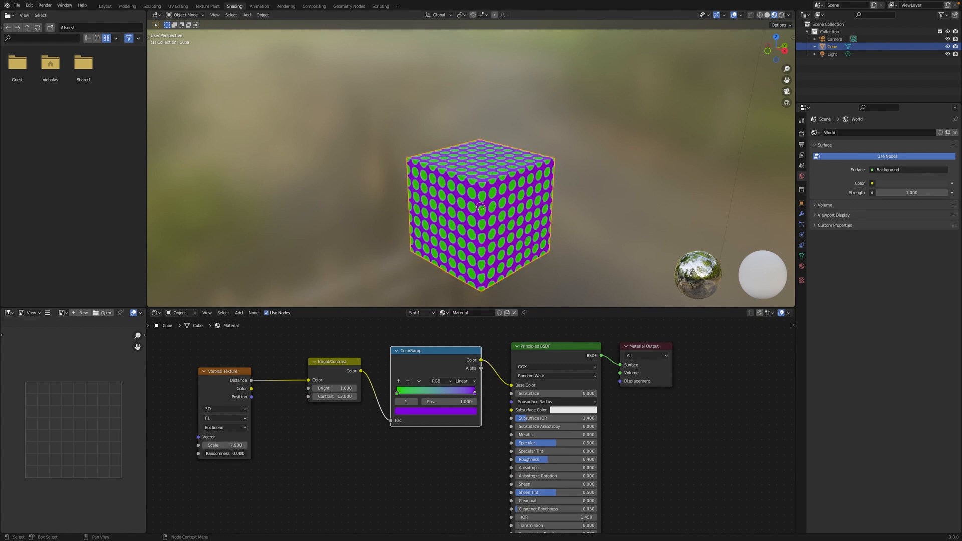
drag(204, 454, 247, 453)
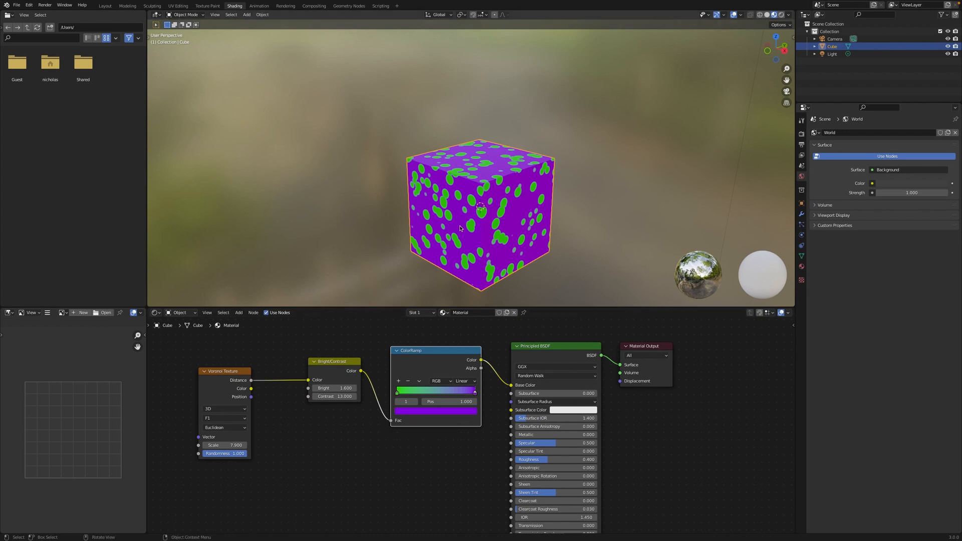
Examine the randomized green and purple dot pattern on the cube's faces from several angles and distances
middle_drag(454, 251, 460, 228)
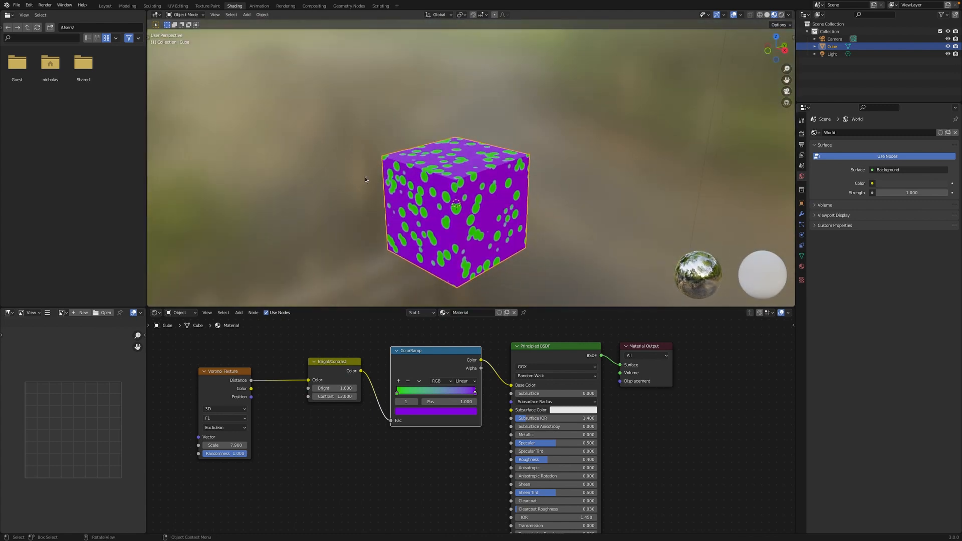
middle_drag(365, 179, 369, 191)
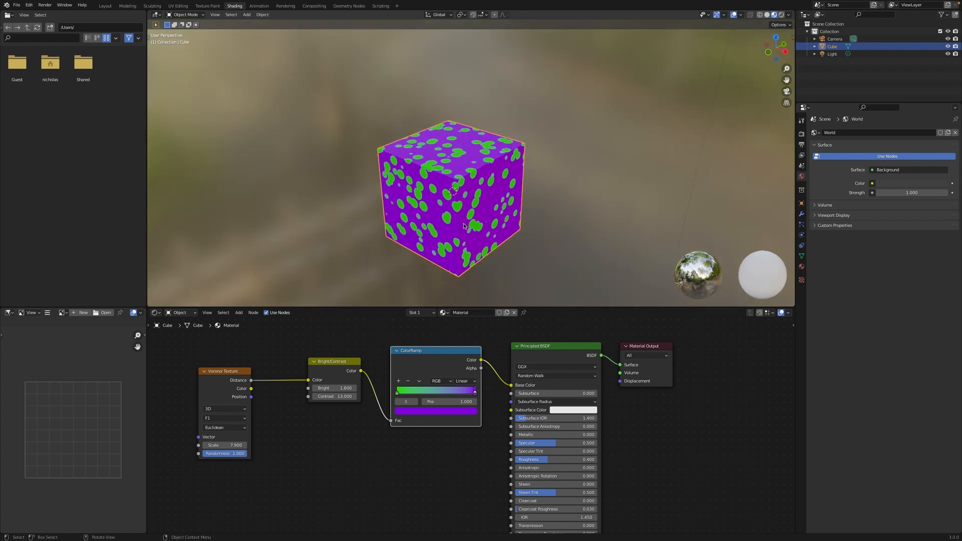
scroll(546, 188, up, 2)
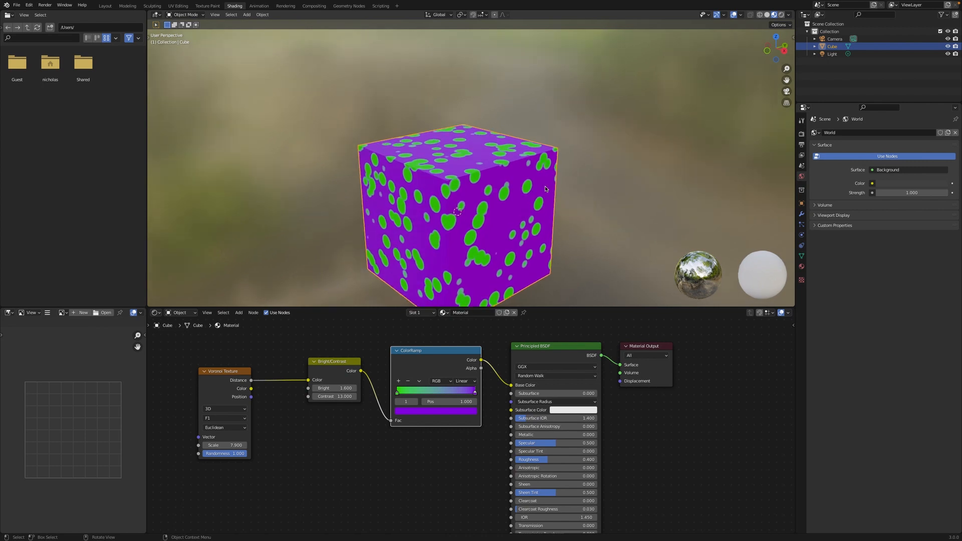
key(KP_1)
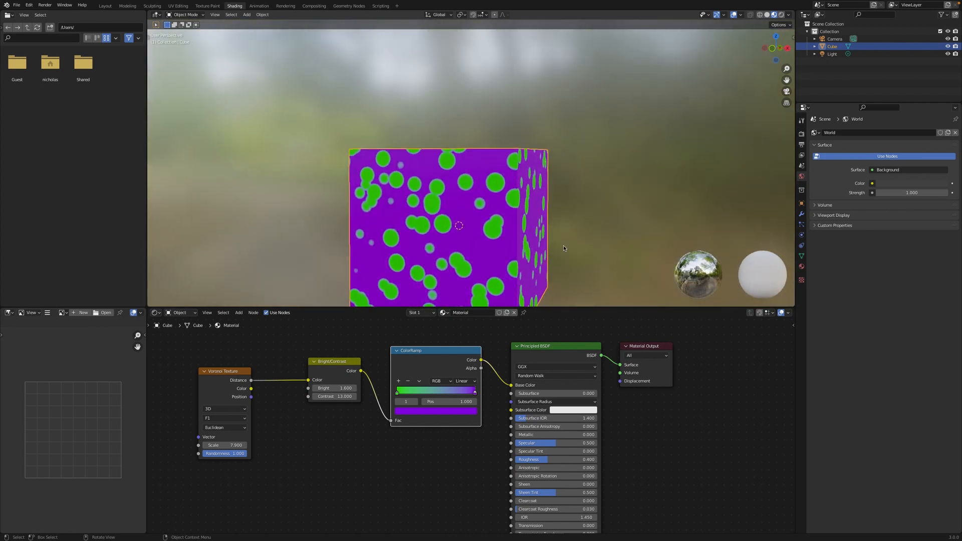
scroll(565, 168, right, 3)
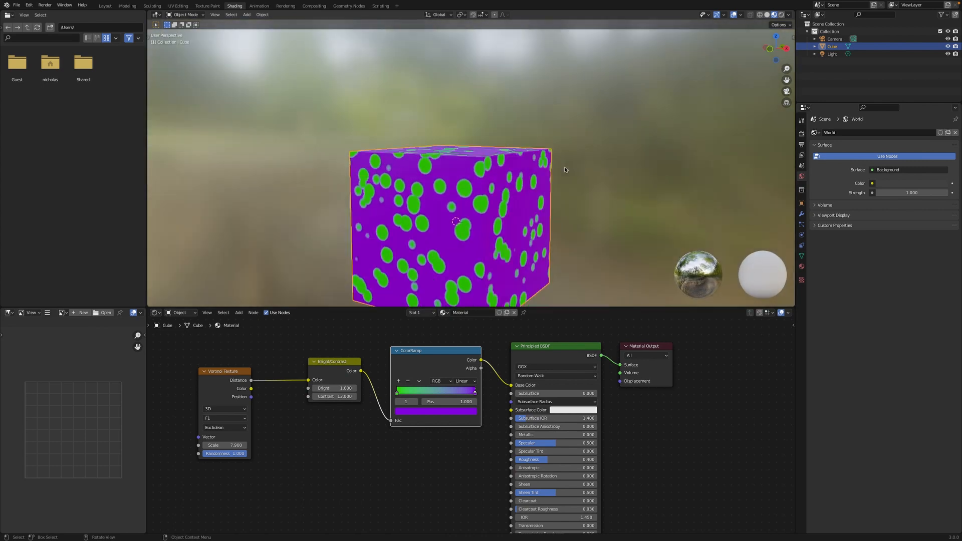
scroll(565, 168, up, 2)
shift+scroll(564, 165, down, 3)
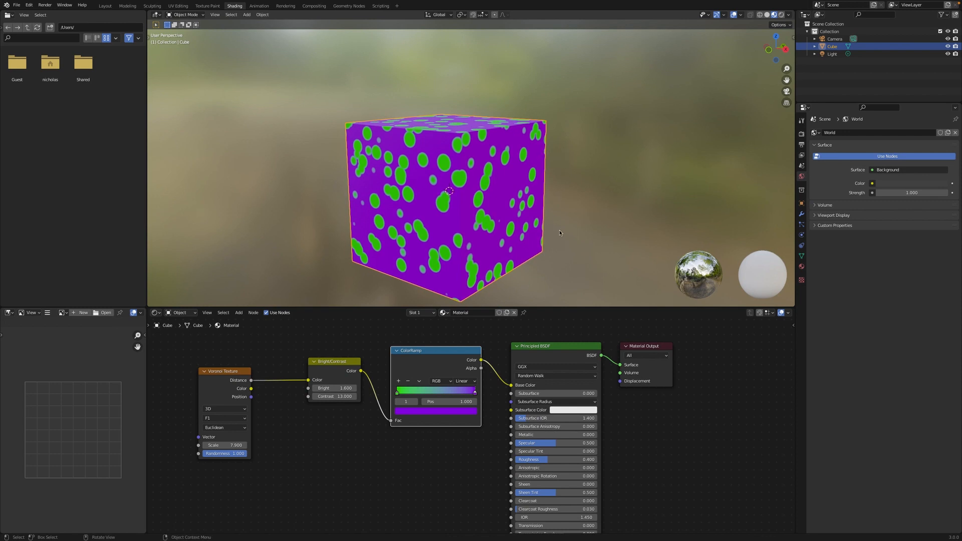